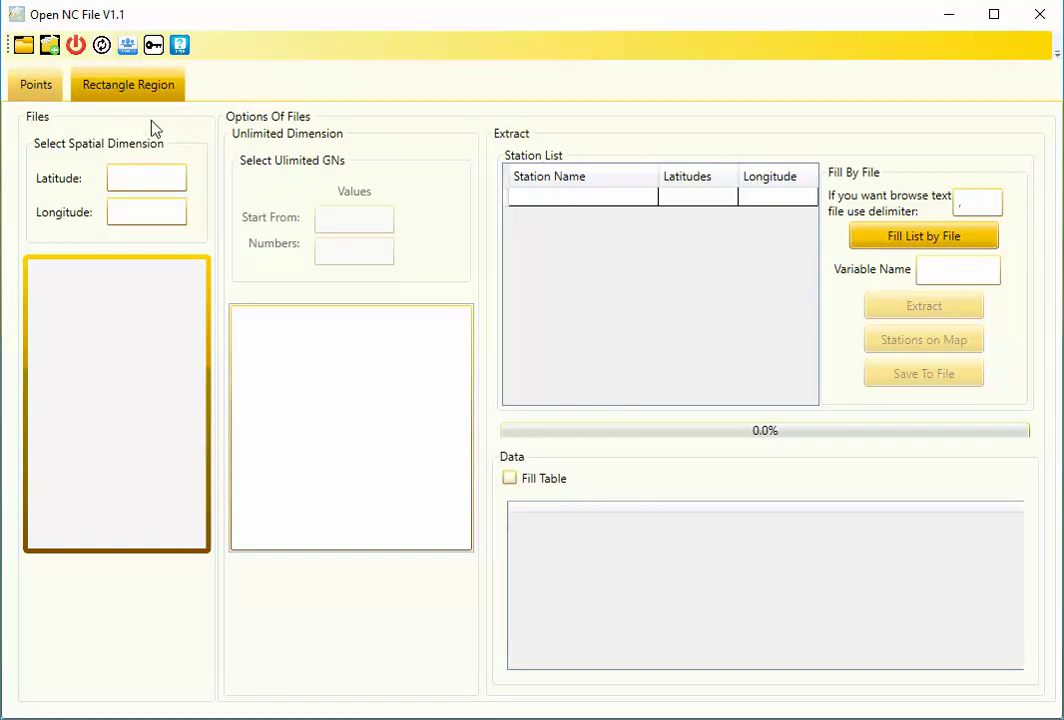
Step: Switch extraction to Rectangle Region mode to show the start/end latitude and longitude fields
{"action": "left_click", "coordinate": [119, 83]}
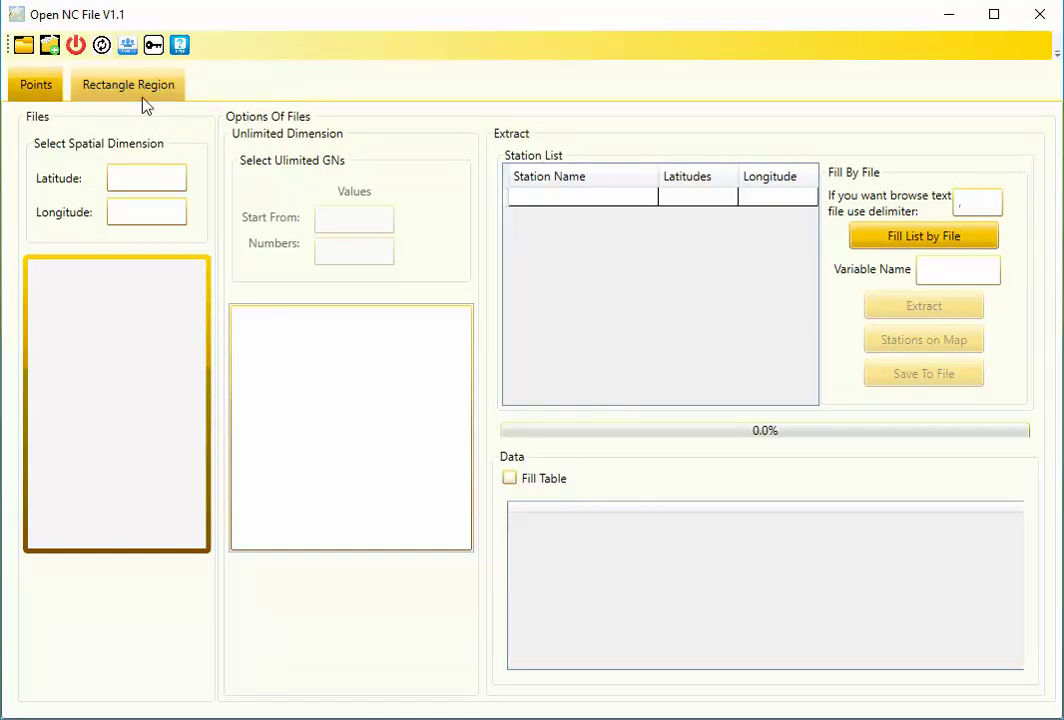
{"action": "left_click", "coordinate": [143, 100]}
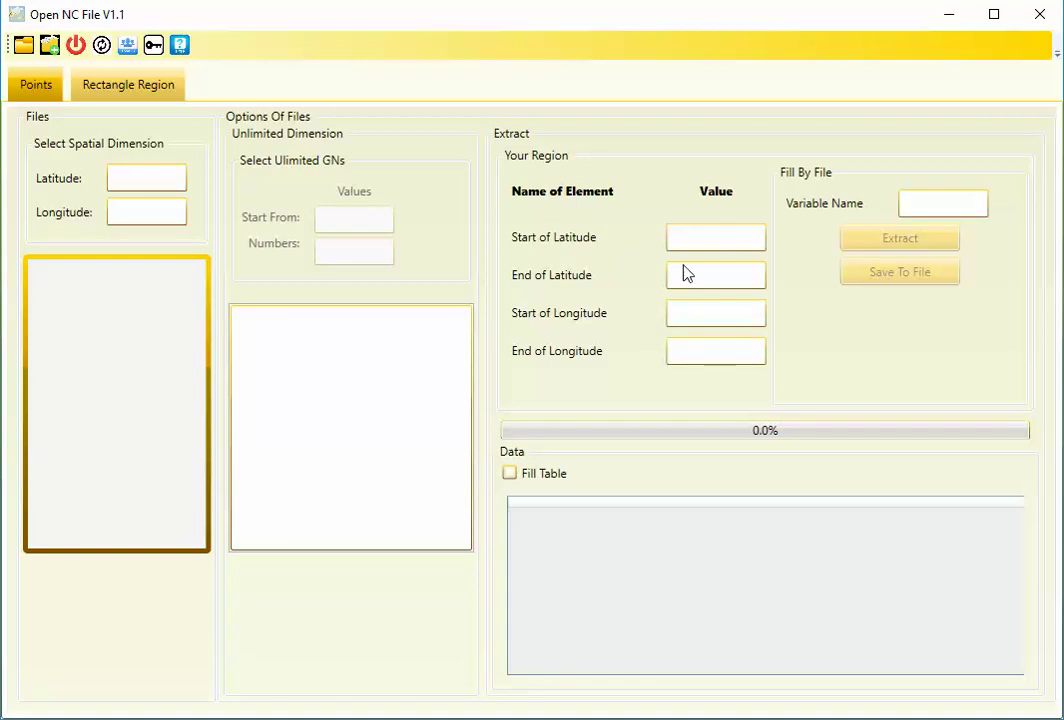
{"action": "left_click", "coordinate": [685, 237]}
Step: Load the AgMERRA 1980, 1981 and 1982 prate .nc4 files from D:\nc files\prate
{"action": "left_click", "coordinate": [49, 46]}
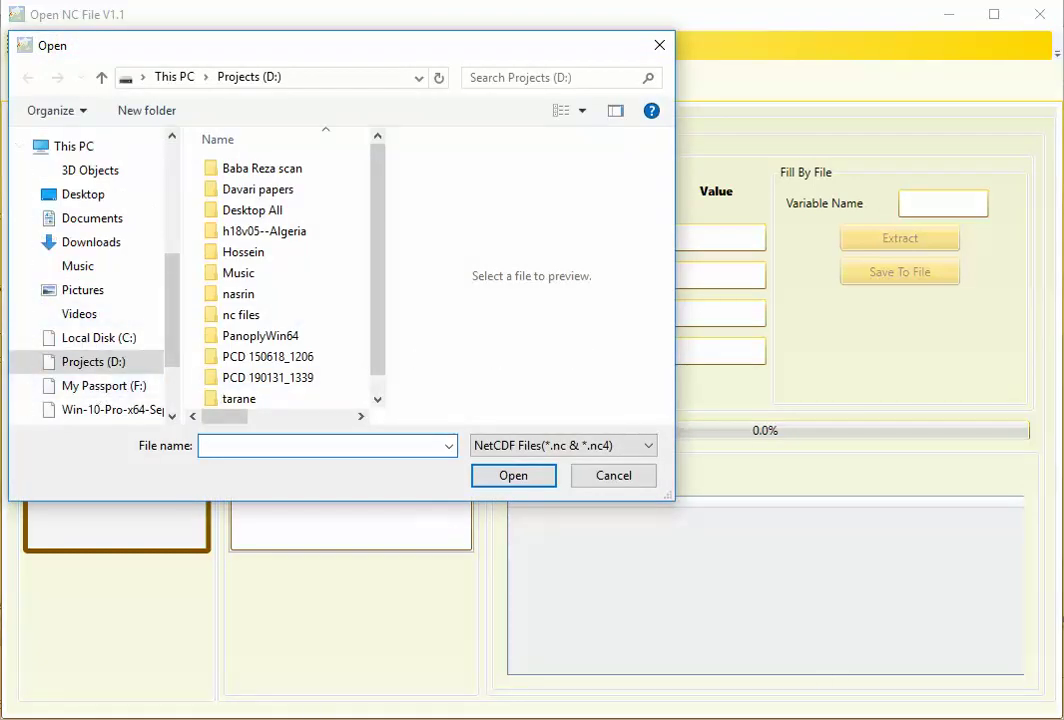
{"action": "left_click", "coordinate": [300, 315]}
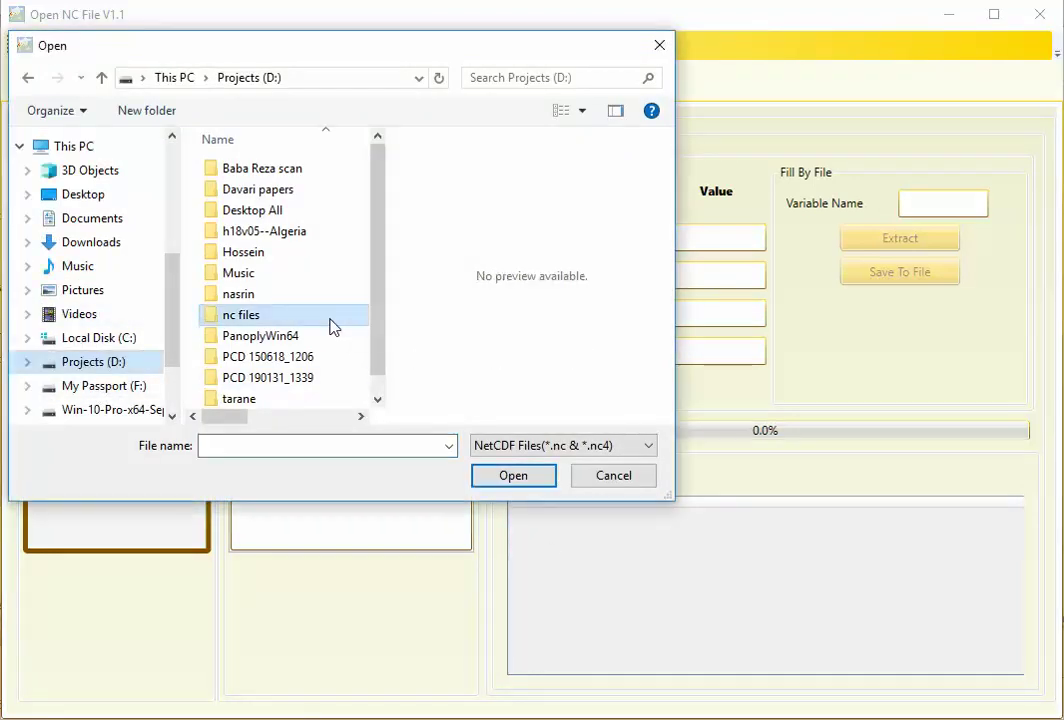
{"action": "double_click", "coordinate": [259, 322]}
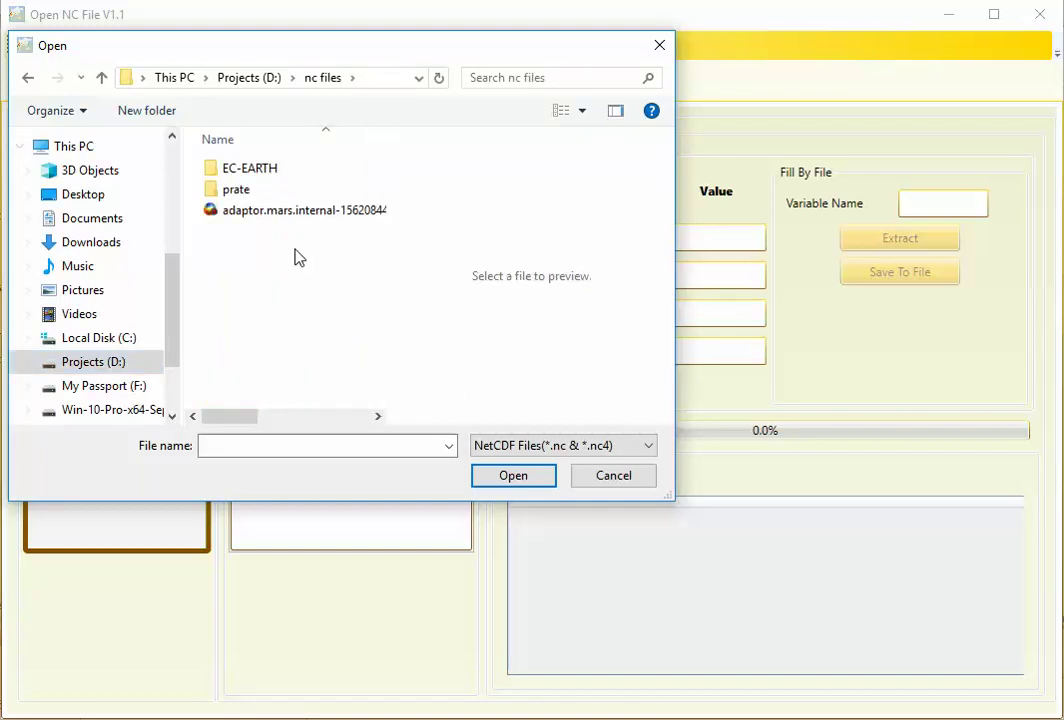
{"action": "double_click", "coordinate": [240, 191]}
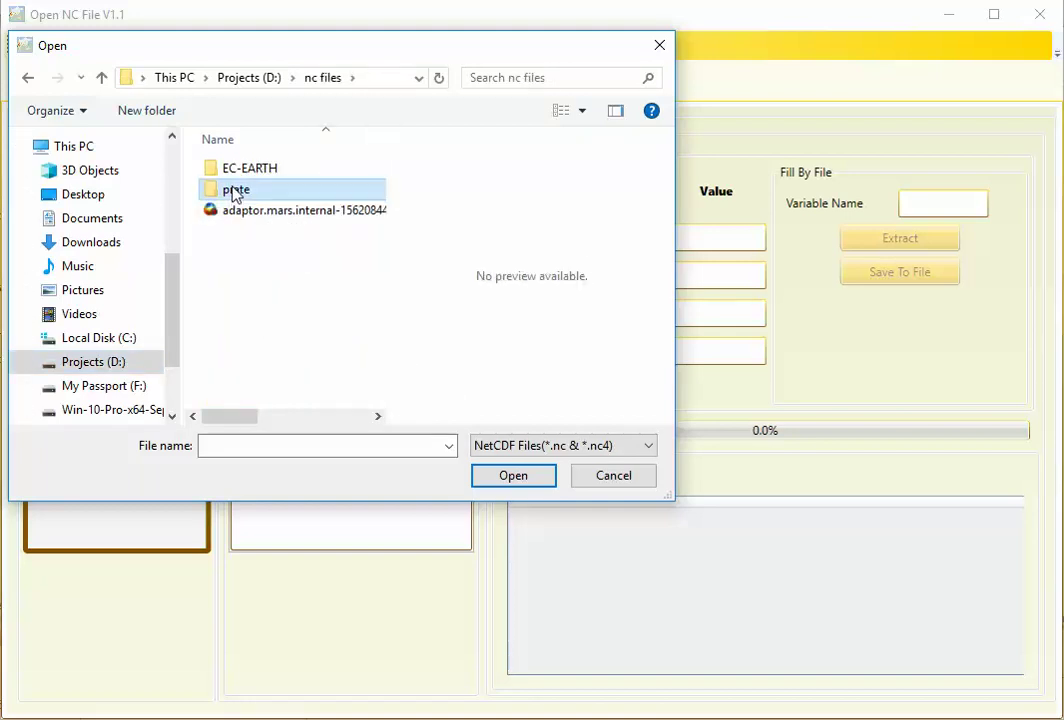
{"action": "left_click", "coordinate": [347, 169]}
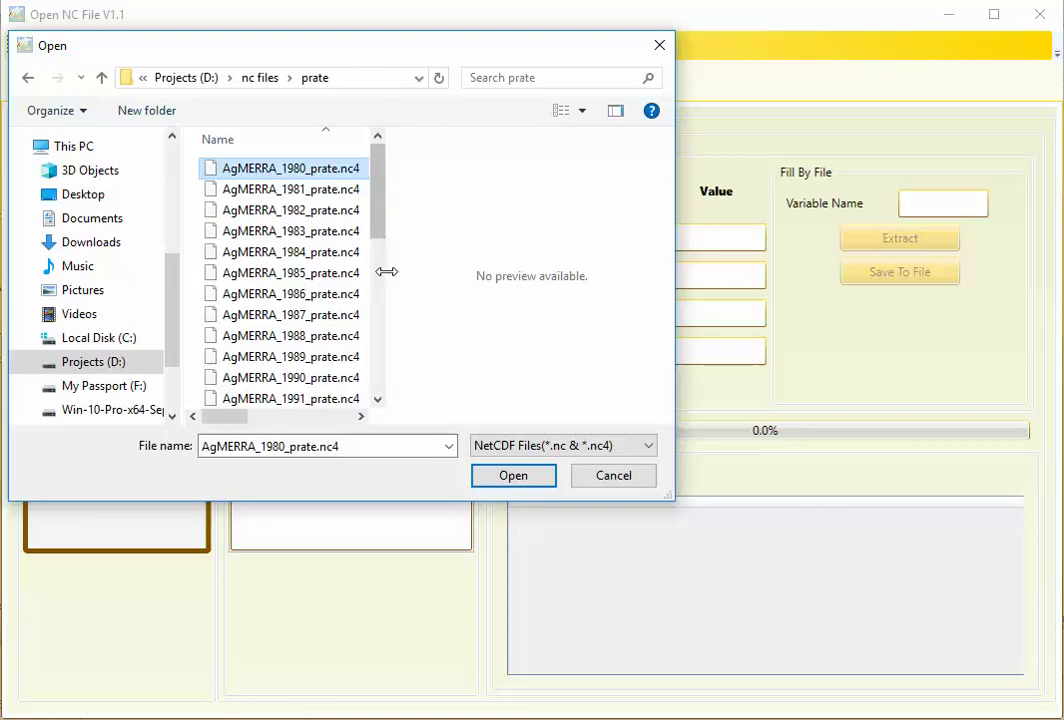
{"action": "left_click_drag", "start_coordinate": [388, 271], "coordinate": [600, 271]}
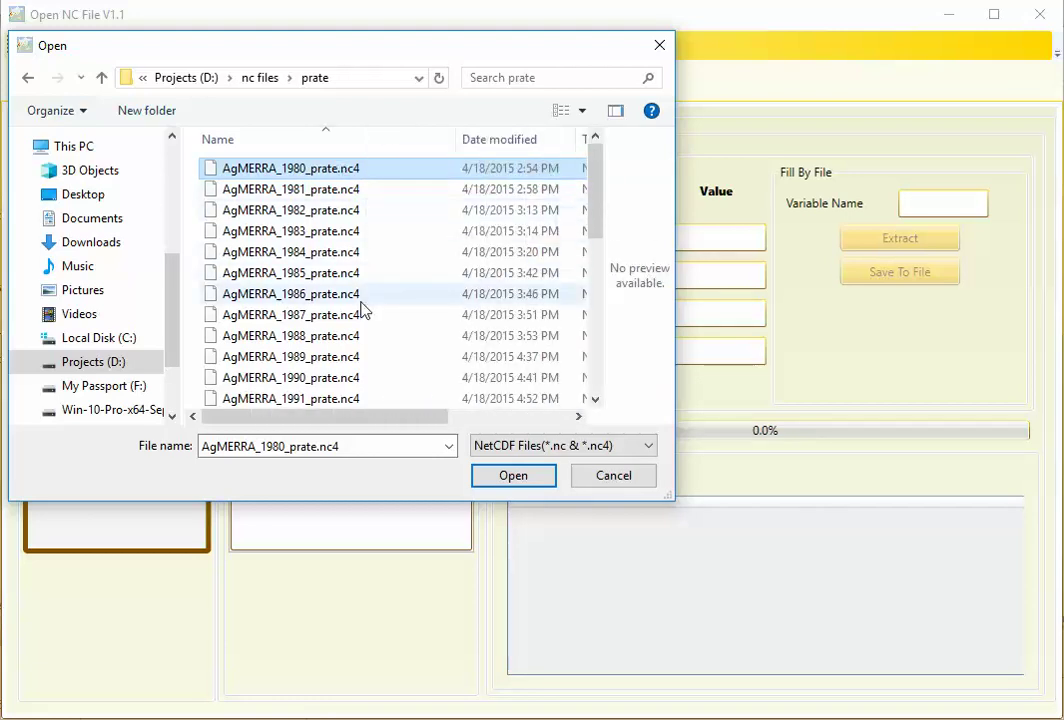
{"action": "key", "text": "shift+Down"}
{"action": "key", "text": "shift+Down"}
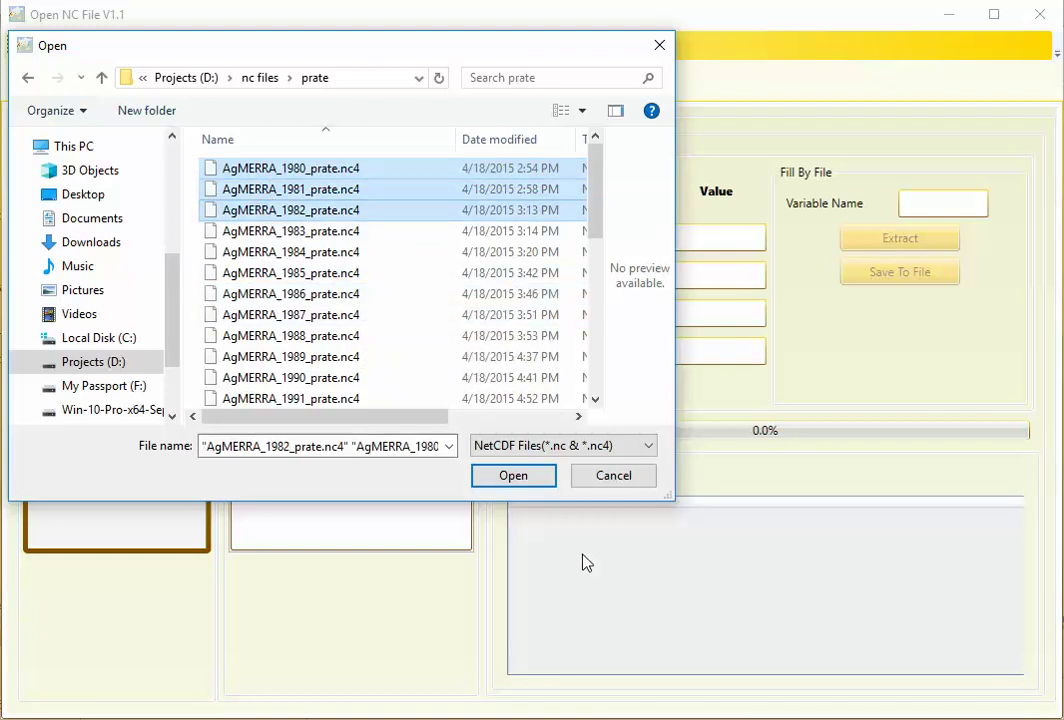
{"action": "left_click", "coordinate": [528, 480]}
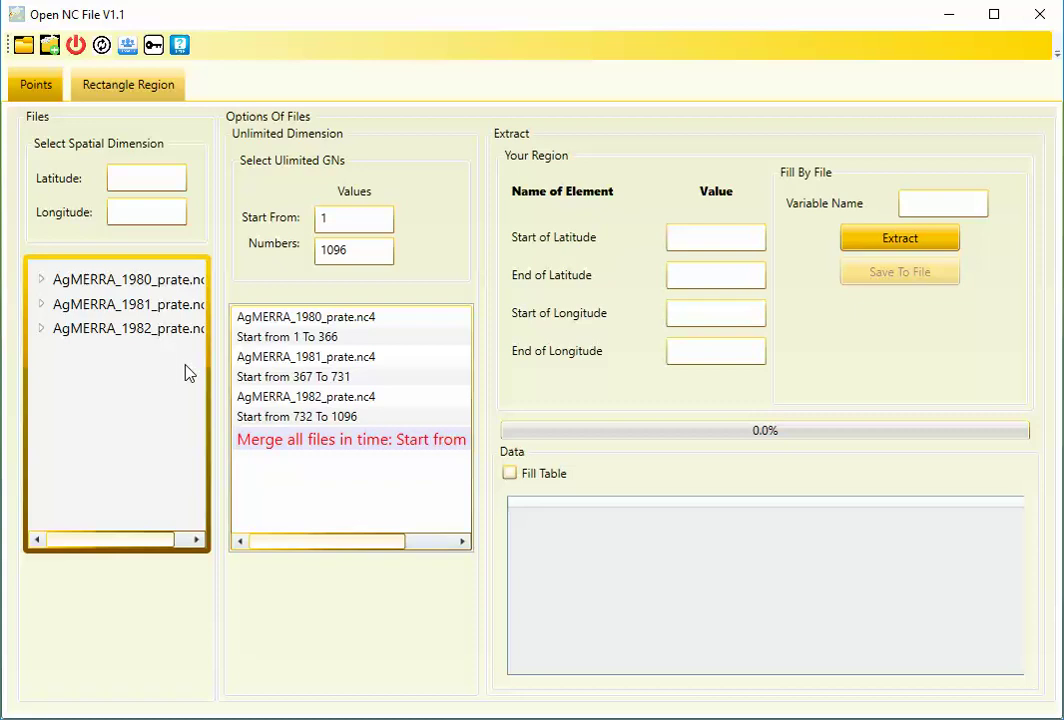
Step: Under the expanded AgMERRA_1980 node, name the dimensions 'latitude' and 'longitude'
{"action": "left_click", "coordinate": [45, 280]}
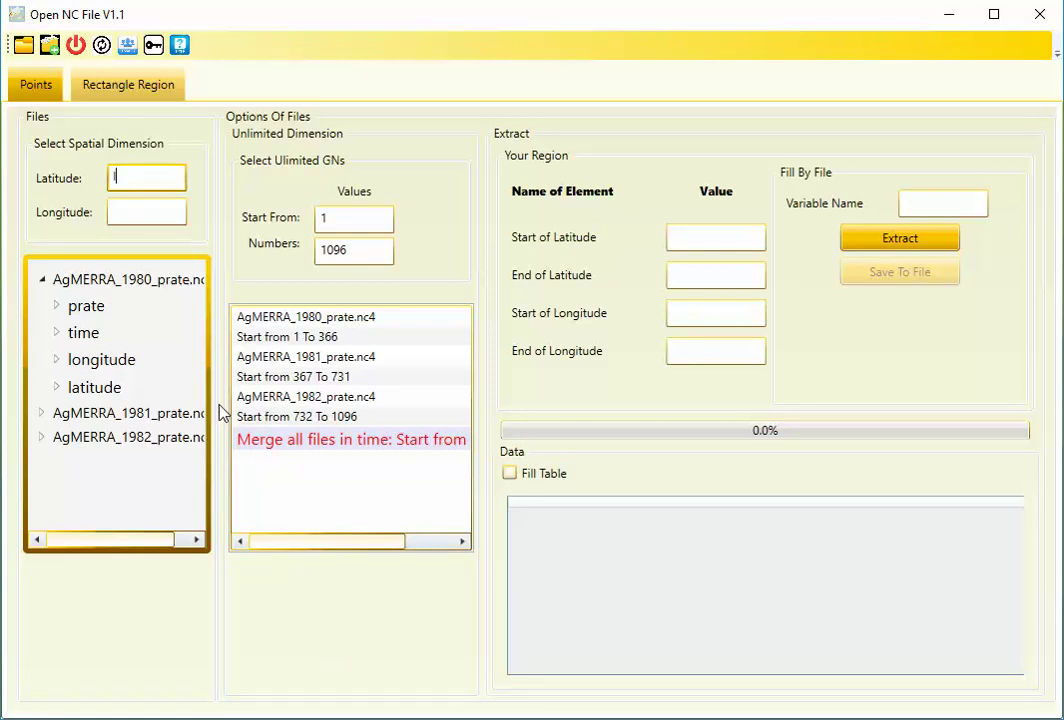
{"action": "type", "text": "latit"}
{"action": "type", "text": "ude"}
{"action": "key", "text": "Tab"}
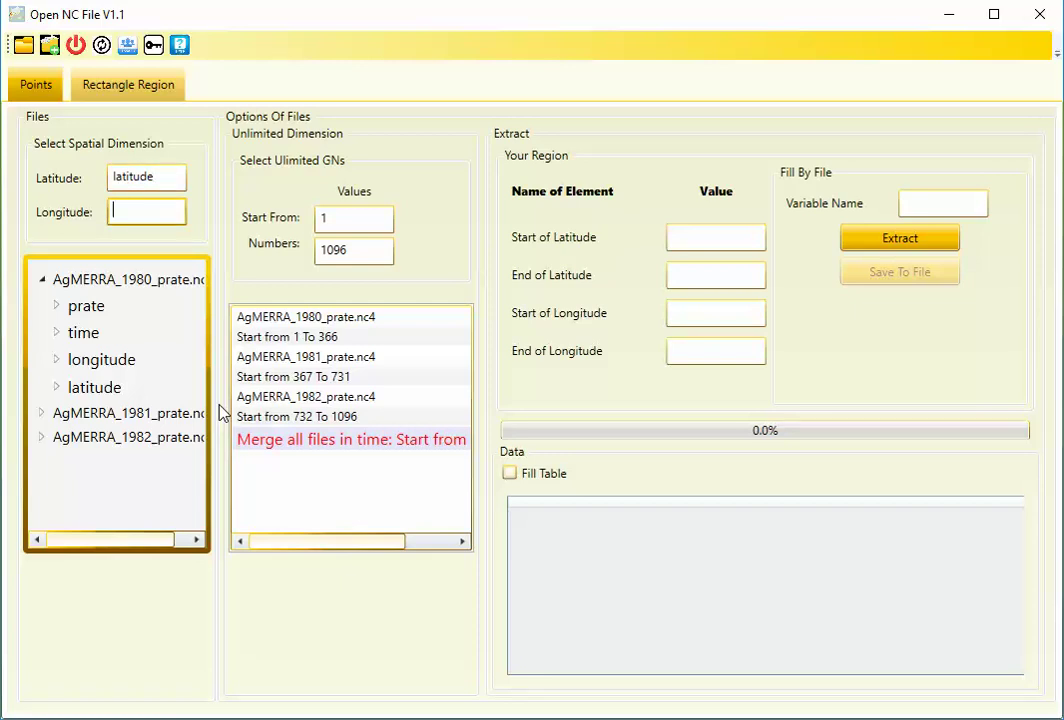
{"action": "type", "text": "ong"}
{"action": "type", "text": "itude"}
Step: Expand the prate variable to reveal its time, longitude and latitude dimensions
{"action": "left_click", "coordinate": [57, 307]}
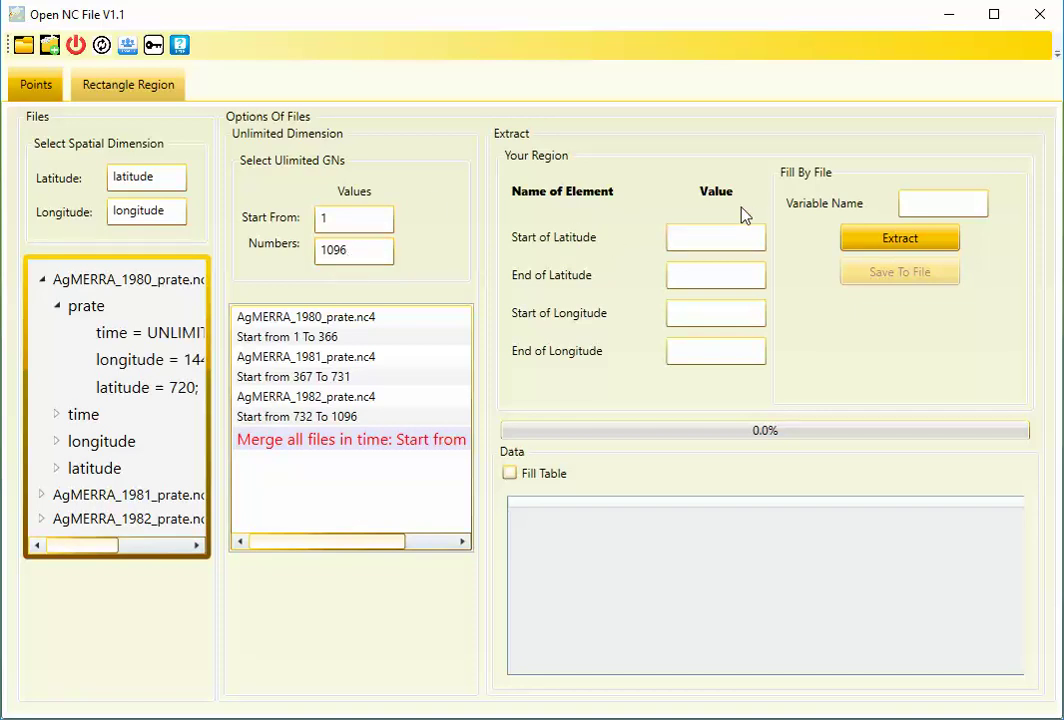
Step: Set the region latitude to run from 36.1 to 37.2
{"action": "left_click", "coordinate": [686, 242]}
{"action": "type", "text": "3"}
{"action": "type", "text": "6"}
{"action": "type", "text": ".1"}
{"action": "key", "text": "Tab"}
{"action": "type", "text": "3"}
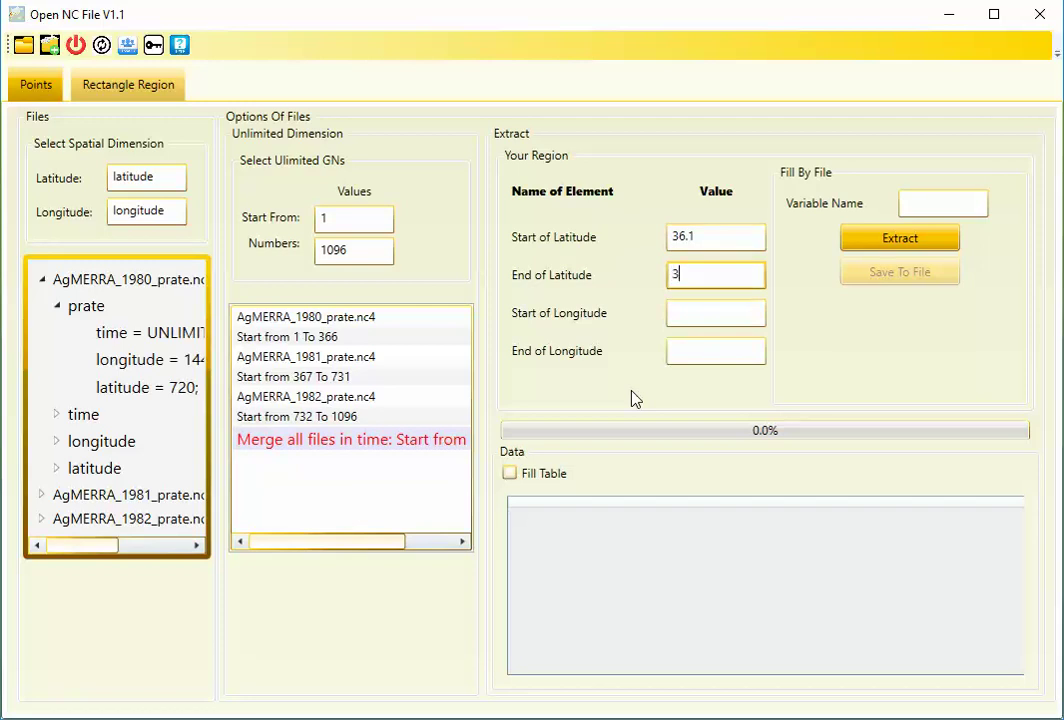
{"action": "type", "text": "7."}
{"action": "type", "text": "2"}
Step: Set the region longitude to run from 59.2 to 60.45
{"action": "key", "text": "Tab"}
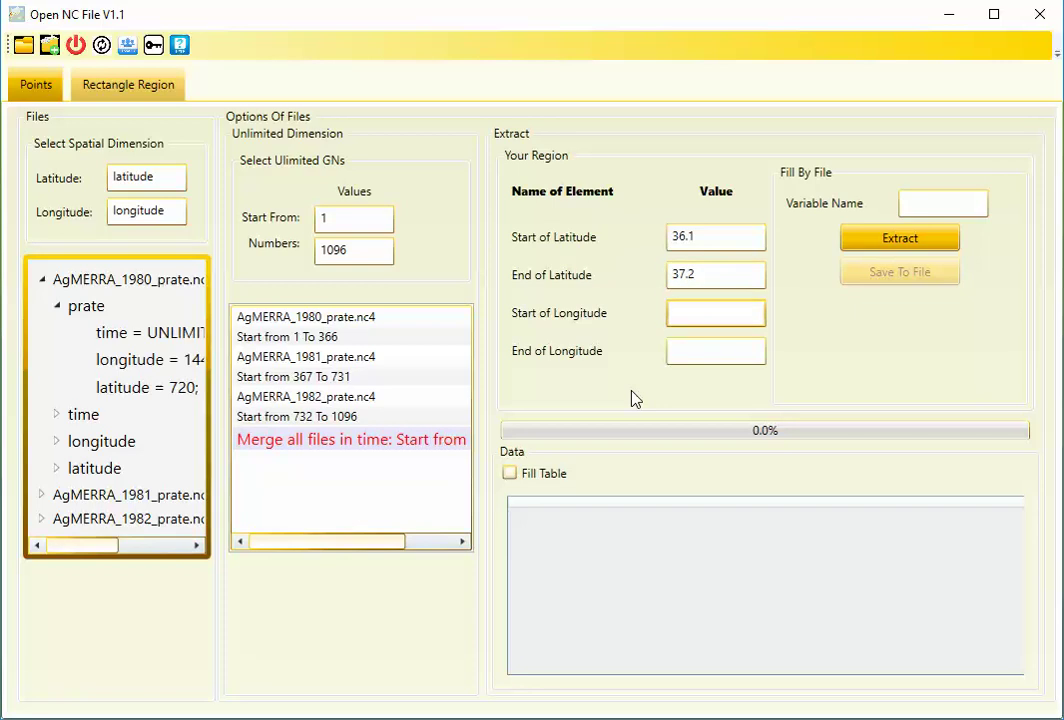
{"action": "type", "text": "5"}
{"action": "type", "text": "9."}
{"action": "type", "text": "2"}
{"action": "key", "text": "Tab"}
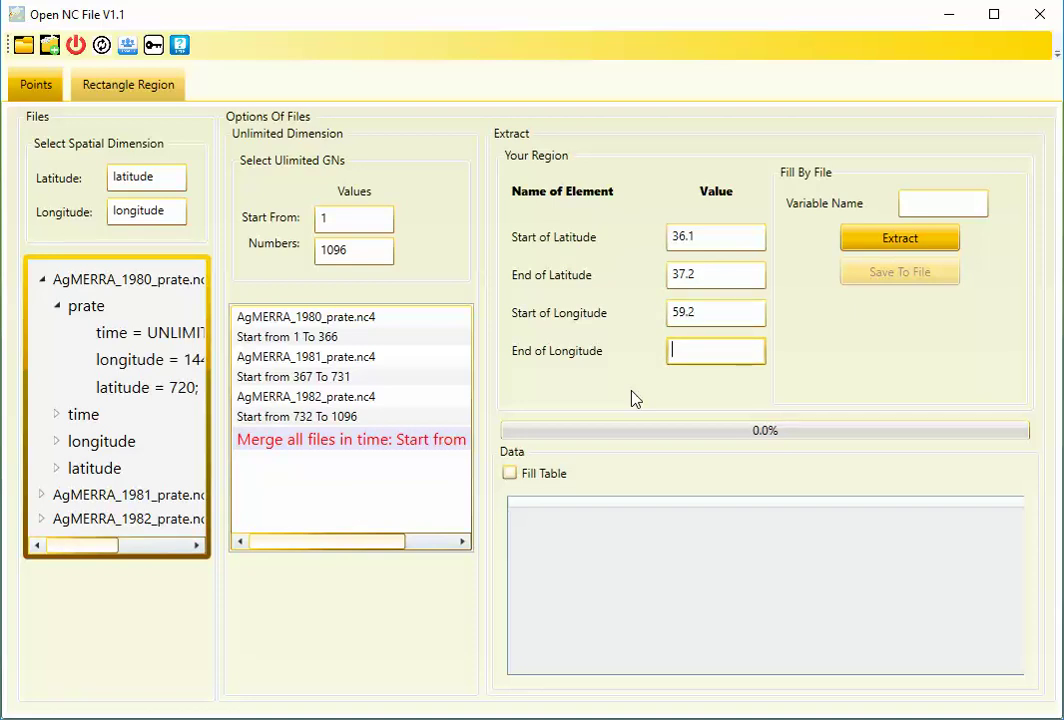
{"action": "type", "text": "59"}
{"action": "key", "text": "BackSpace"}
{"action": "key", "text": "BackSpace"}
{"action": "type", "text": "6"}
{"action": "type", "text": "0.45"}
Step: Enter 'prate' as the variable name and enable Fill Table
{"action": "left_click", "coordinate": [912, 208]}
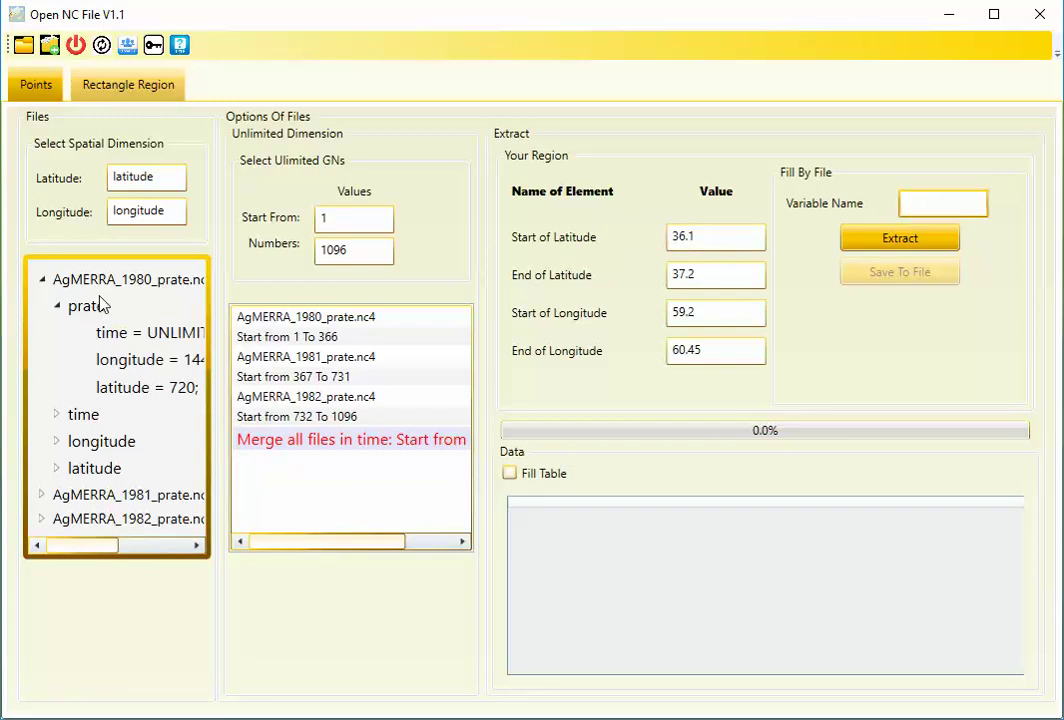
{"action": "type", "text": "p"}
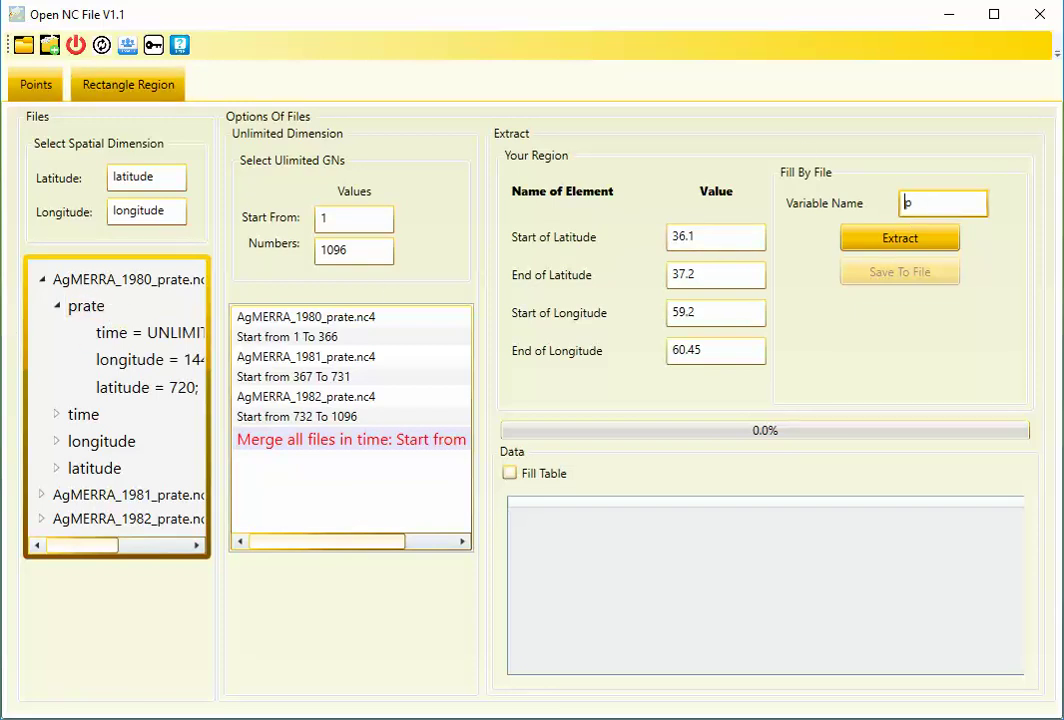
{"action": "type", "text": "rate"}
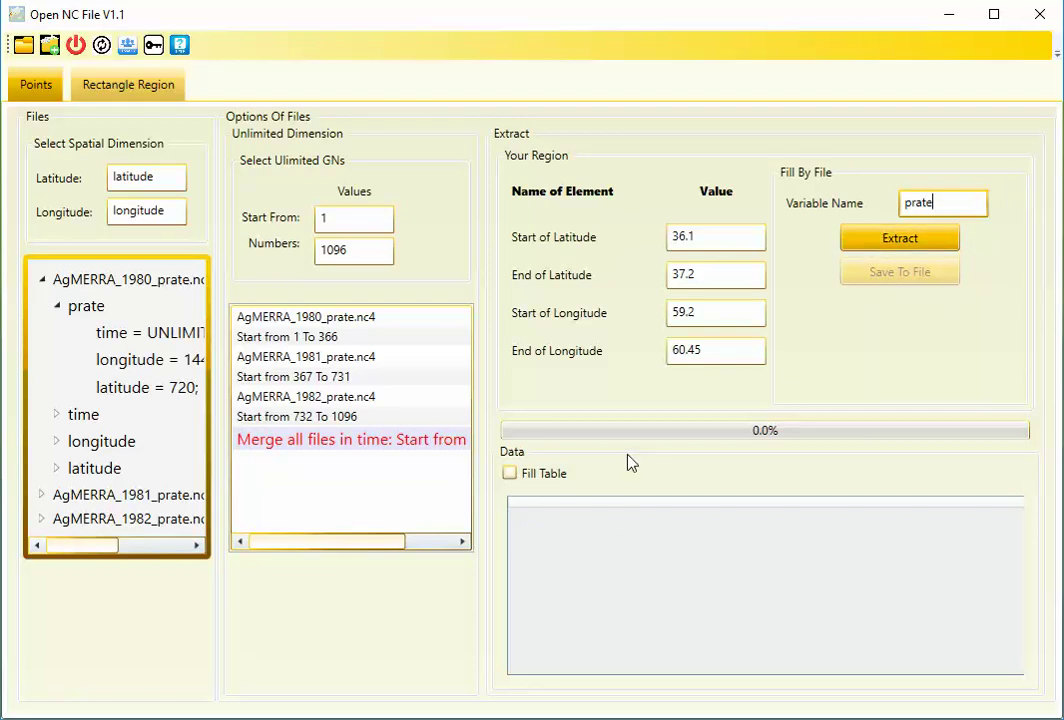
{"action": "left_click", "coordinate": [510, 475]}
Step: Run Extract and let the progress reach 100% for all 1096 time steps
{"action": "left_click", "coordinate": [512, 478]}
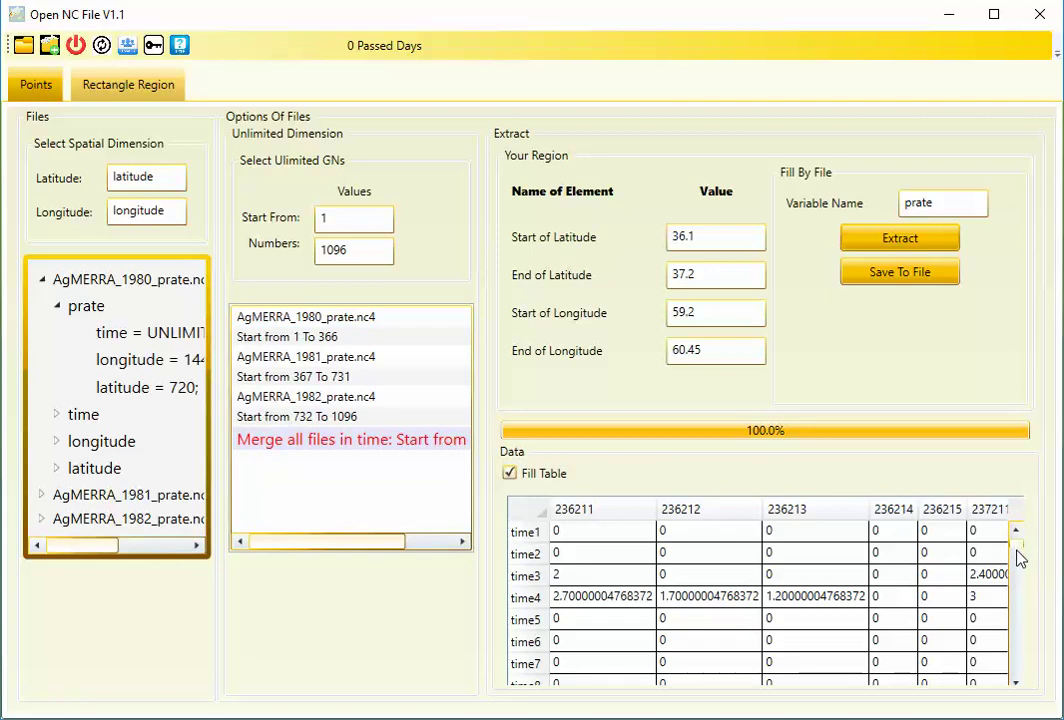
{"action": "left_click_drag", "start_coordinate": [1019, 558], "coordinate": [1018, 684]}
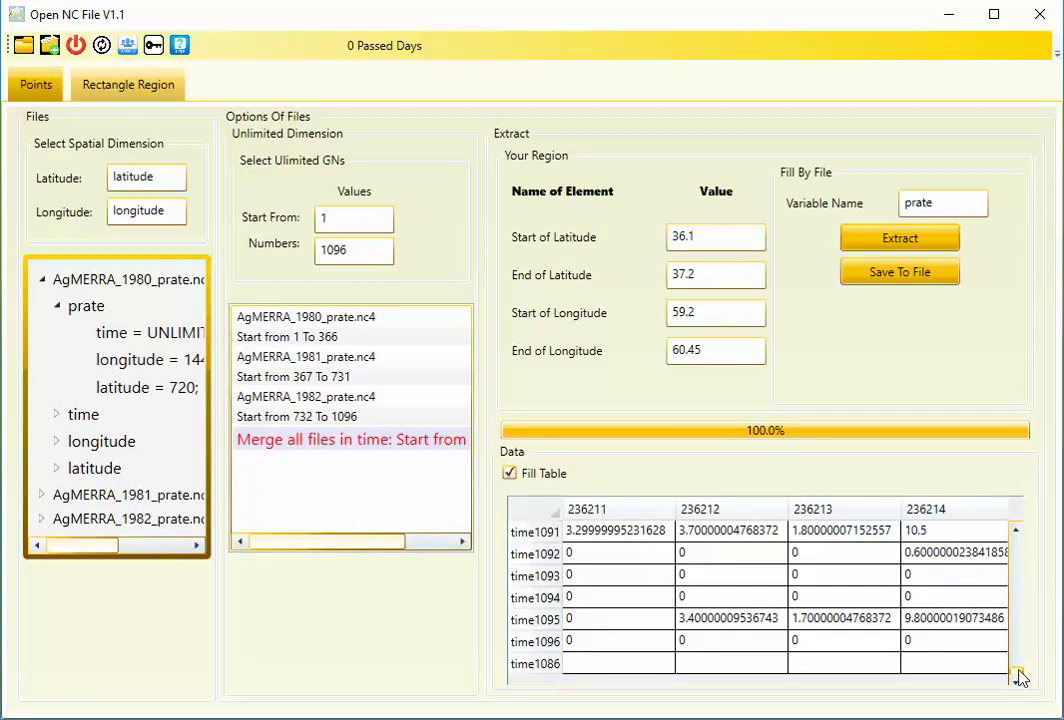
{"action": "mouse_move", "coordinate": [1020, 678]}
{"action": "left_mouse_down"}
{"action": "mouse_move", "coordinate": [1021, 665]}
{"action": "mouse_move", "coordinate": [1018, 684]}
{"action": "left_mouse_up"}
{"action": "left_click_drag", "start_coordinate": [1020, 678], "coordinate": [1038, 527]}
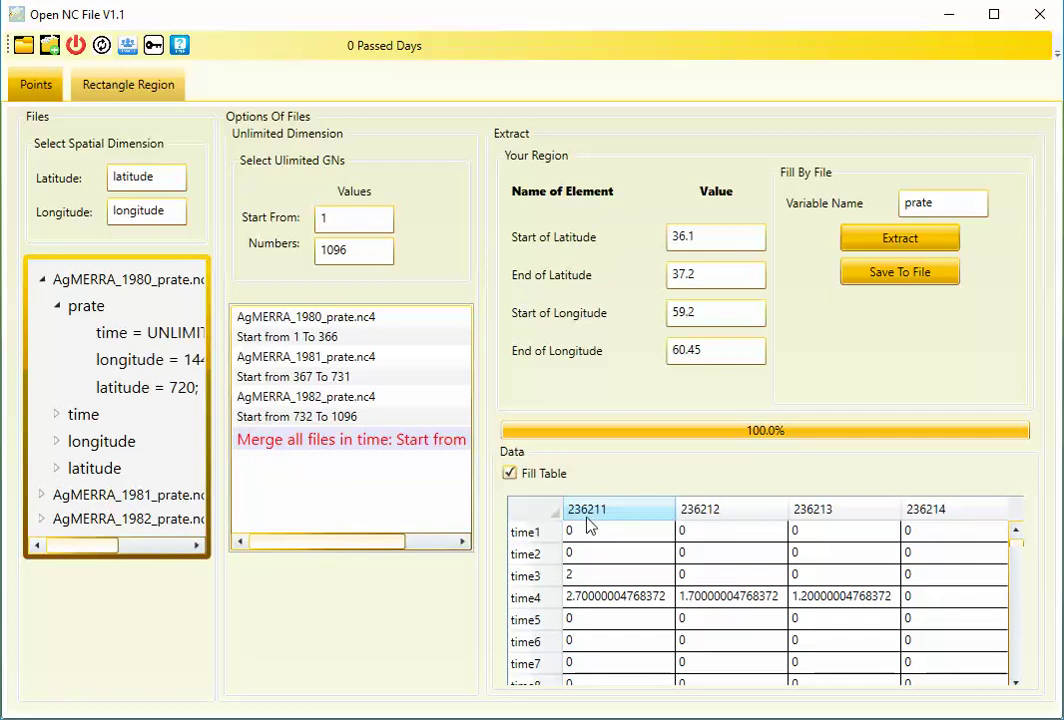
Step: Save the table to the Desktop as CSV file 'test', skipping the header details
{"action": "left_click", "coordinate": [889, 275]}
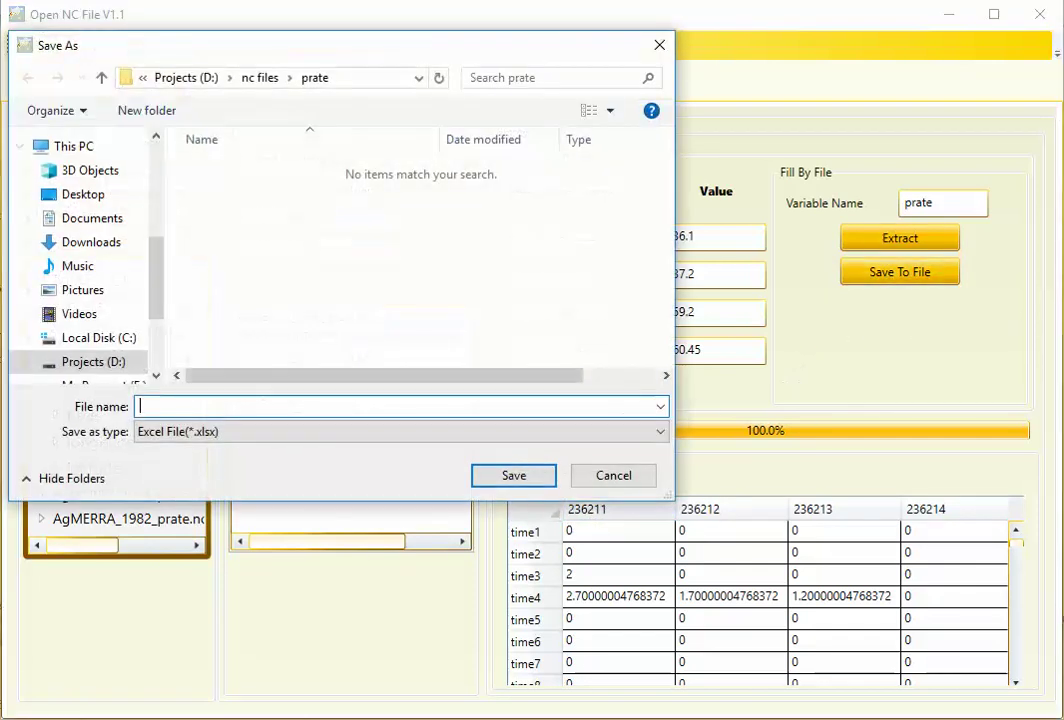
{"action": "left_click", "coordinate": [76, 195]}
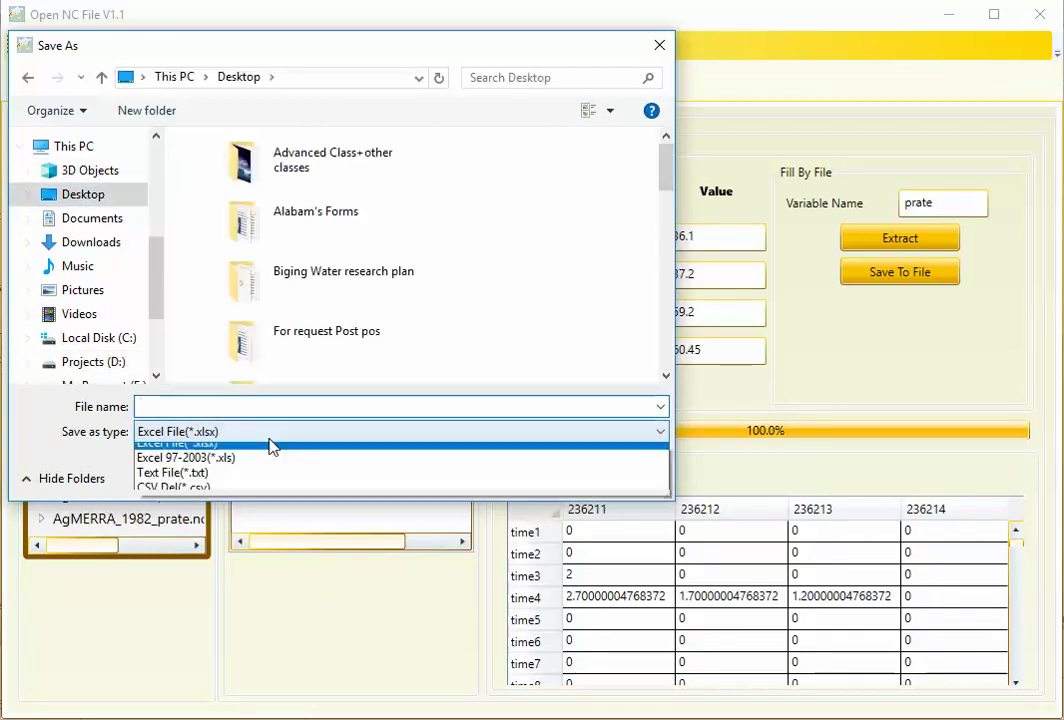
{"action": "left_click", "coordinate": [265, 487]}
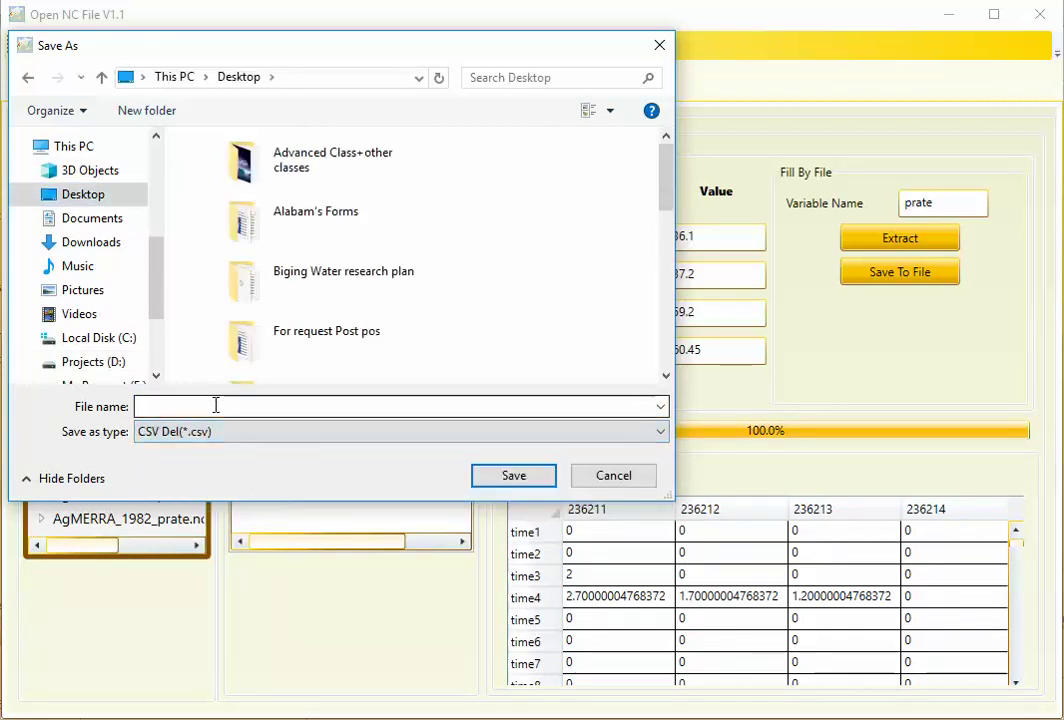
{"action": "left_click", "coordinate": [215, 405]}
{"action": "type", "text": "te"}
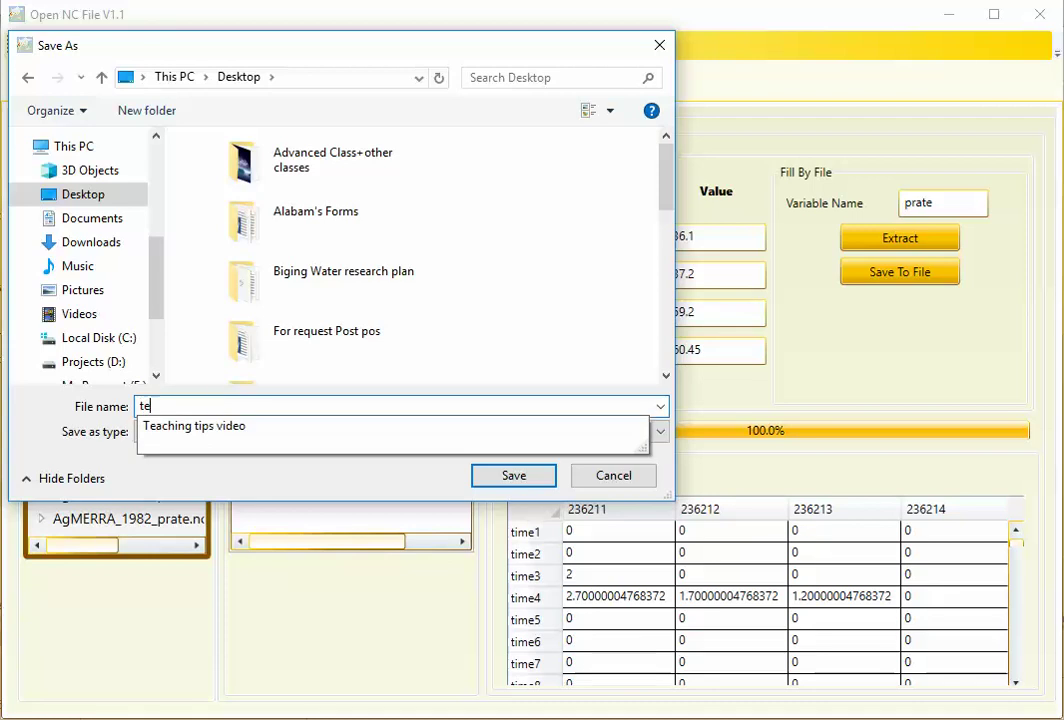
{"action": "type", "text": "st"}
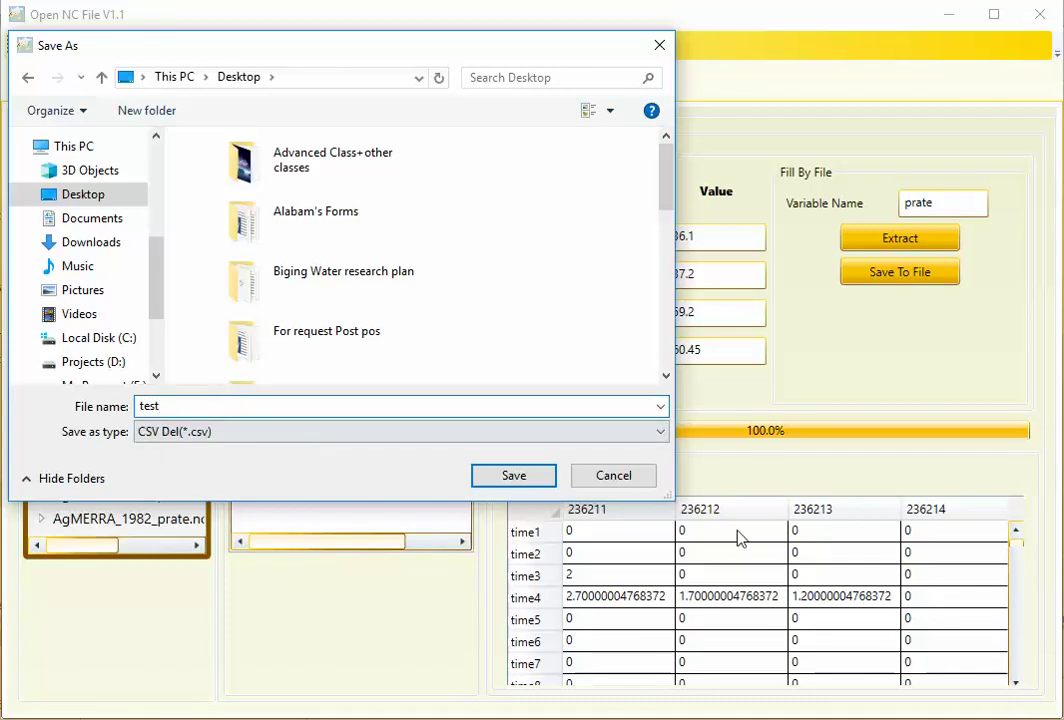
{"action": "left_click", "coordinate": [514, 477]}
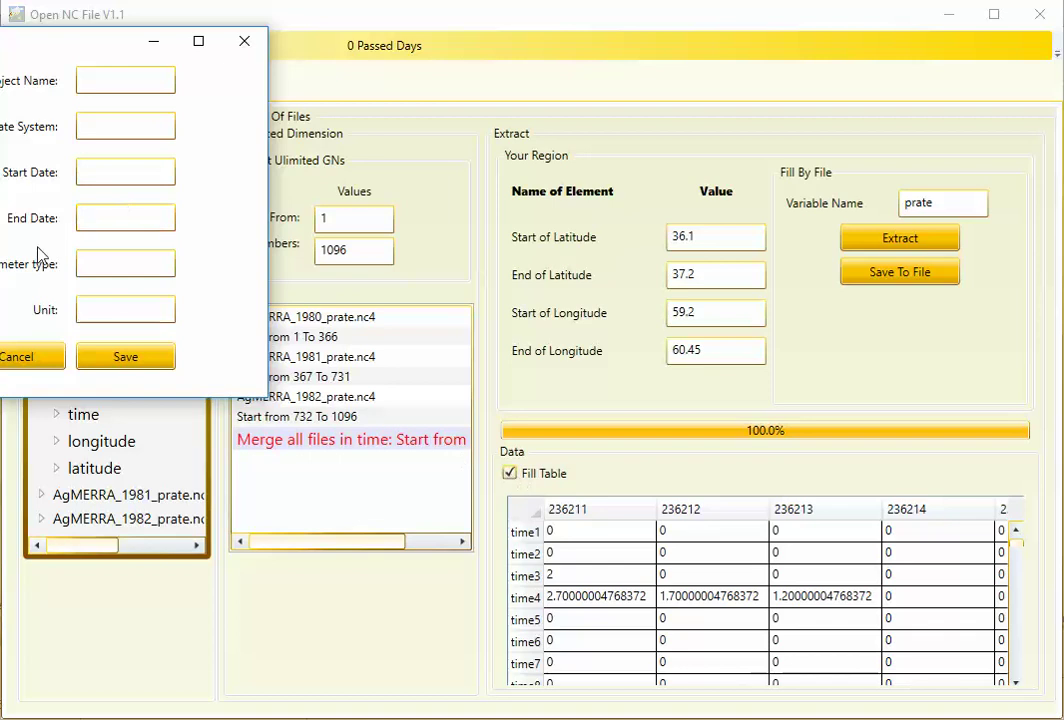
{"action": "left_click_drag", "start_coordinate": [20, 50], "coordinate": [109, 86]}
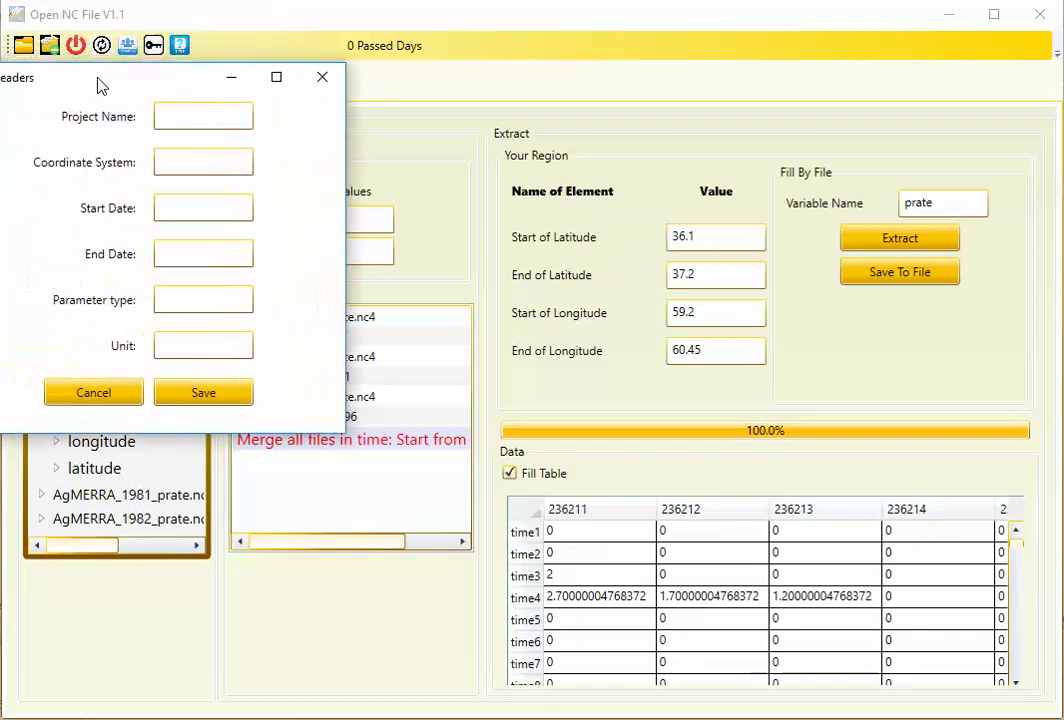
{"action": "left_click", "coordinate": [105, 394]}
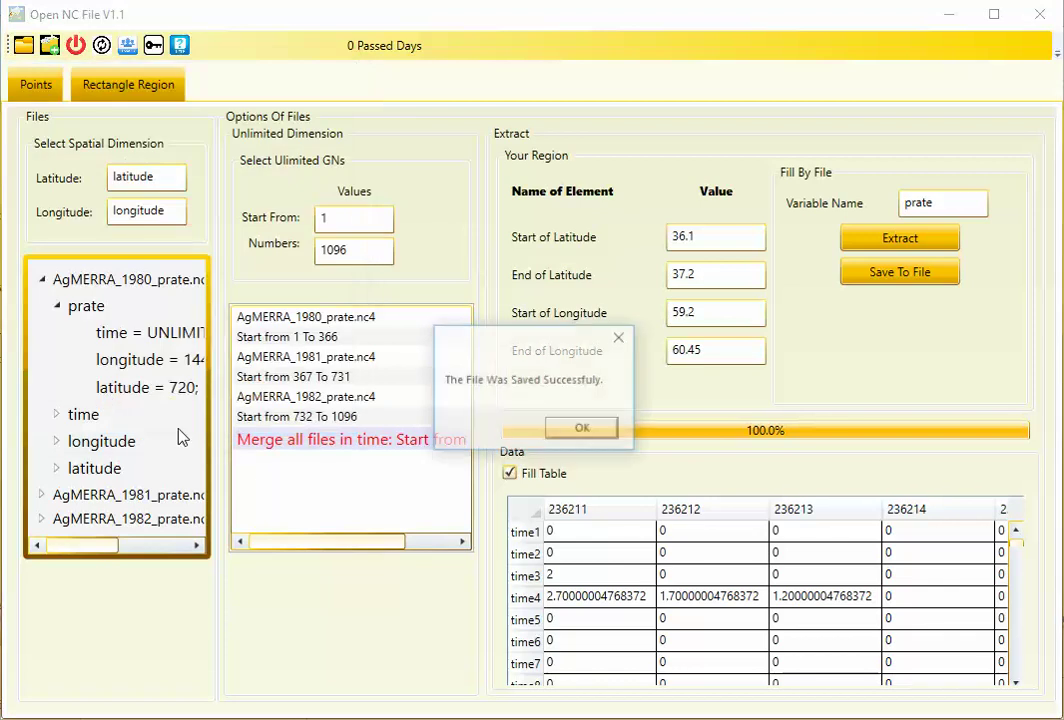
Step: Dismiss the saved message and inspect test.csv's per-cell prate values in maximized Excel
{"action": "left_click", "coordinate": [580, 430]}
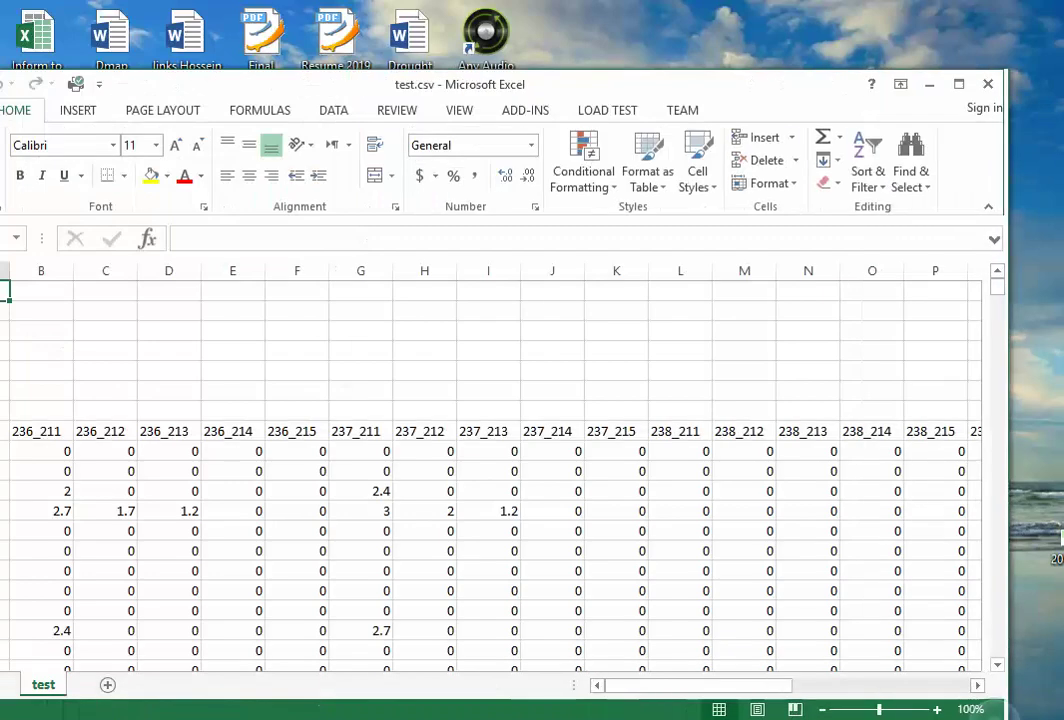
{"action": "left_click_drag", "start_coordinate": [68, 113], "coordinate": [1007, 714]}
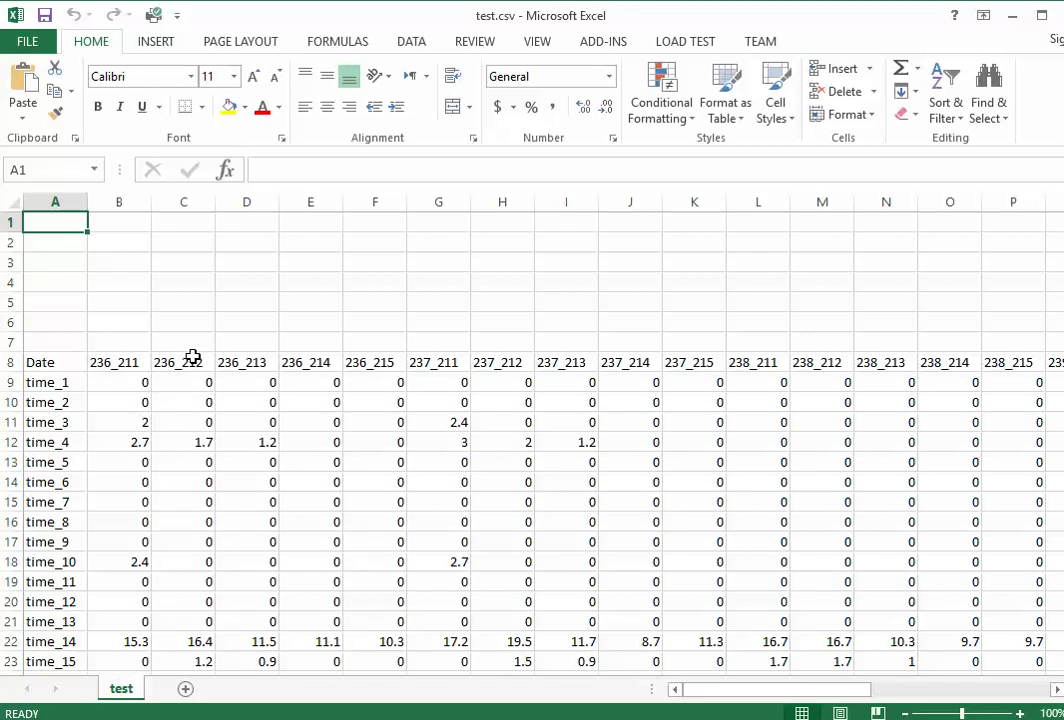
{"action": "left_click", "coordinate": [156, 420]}
{"action": "left_click", "coordinate": [115, 482]}
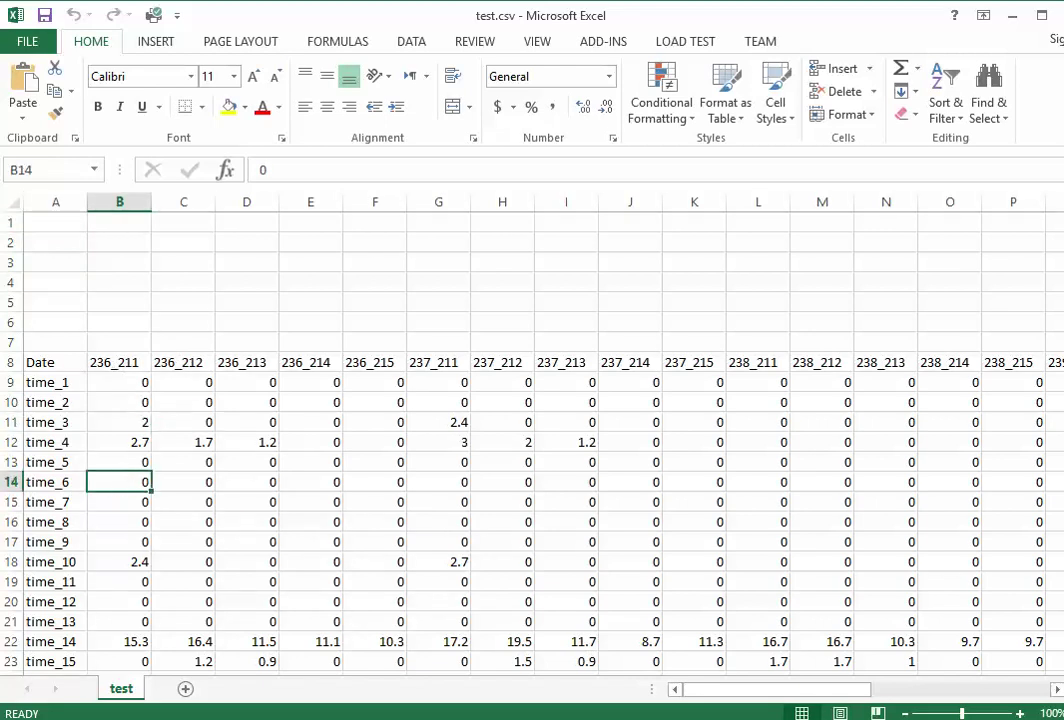
{"action": "mouse_move", "coordinate": [1060, 215]}
{"action": "left_mouse_down"}
{"action": "mouse_move", "coordinate": [1059, 676]}
{"action": "mouse_move", "coordinate": [1058, 204]}
{"action": "left_mouse_up"}
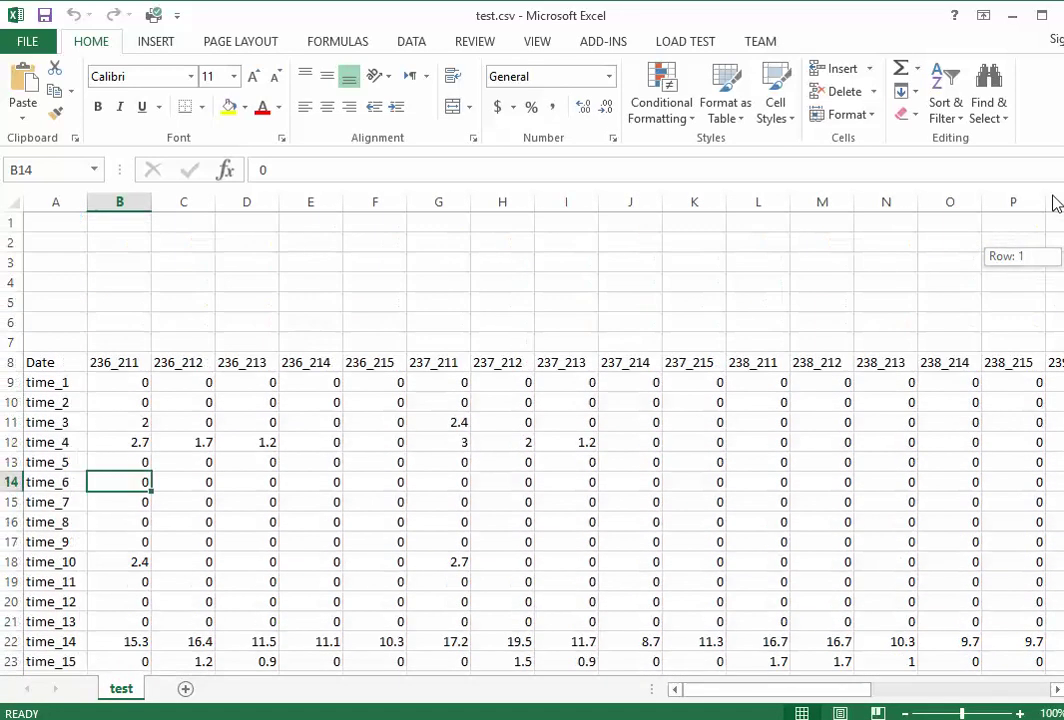